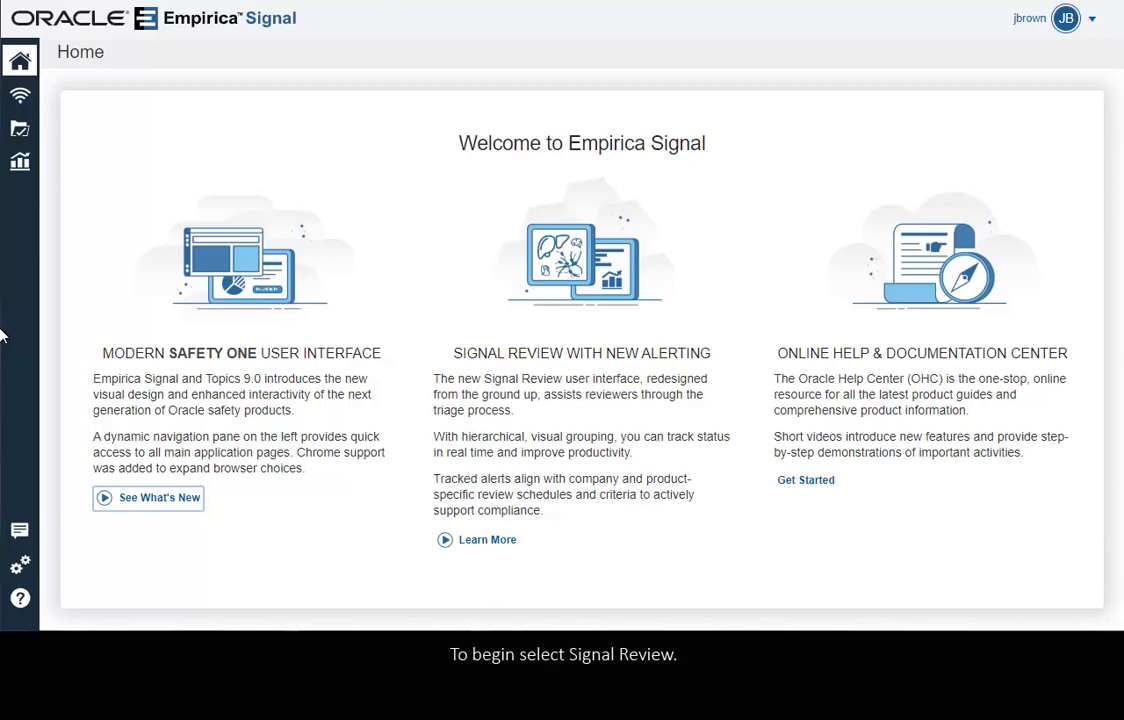
- Go from the Home page to the Signal Review dashboard for the AERS configuration
left_click(22, 97)
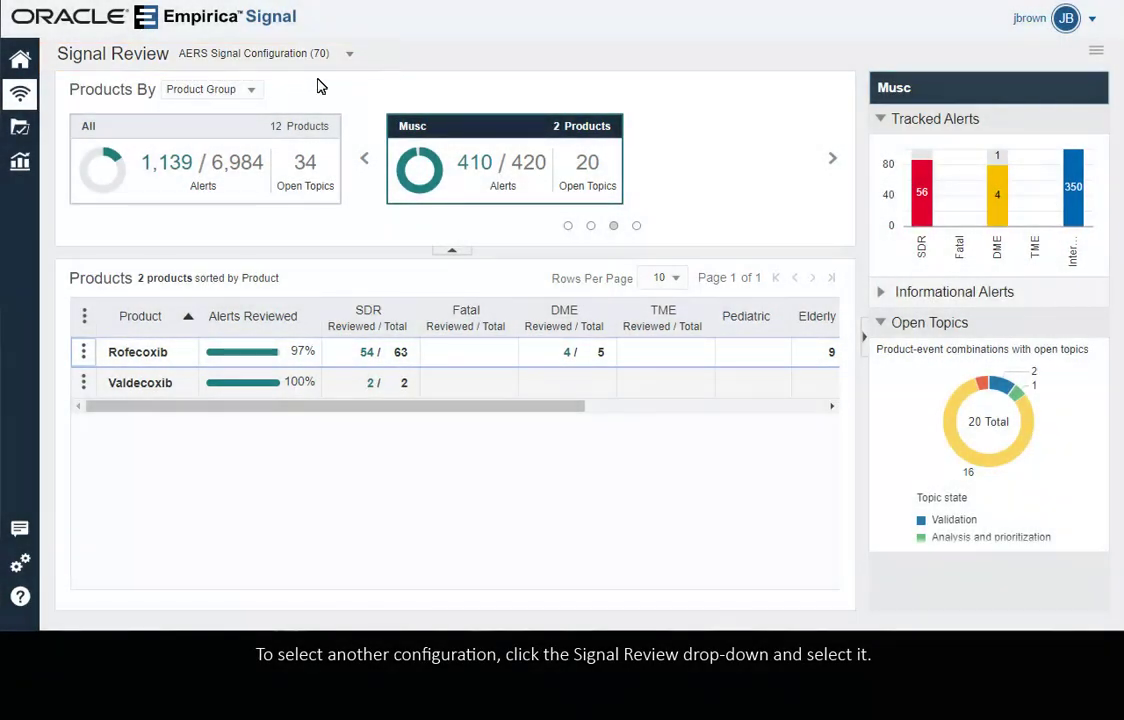
left_click(349, 54)
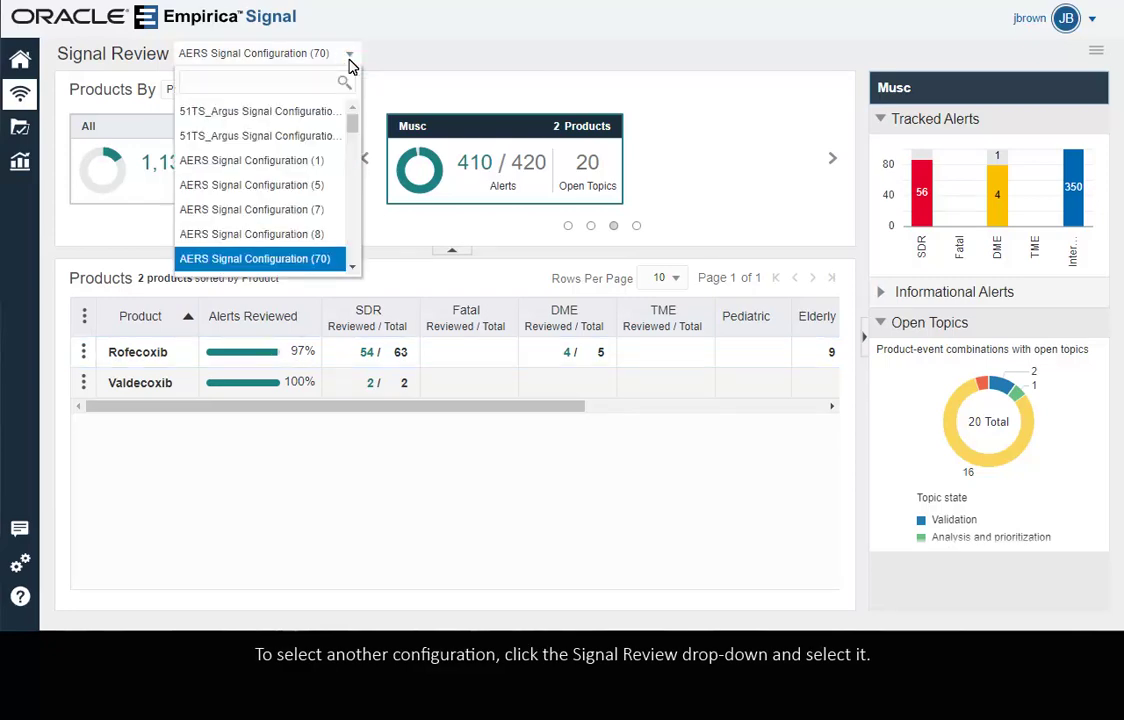
left_click(322, 260)
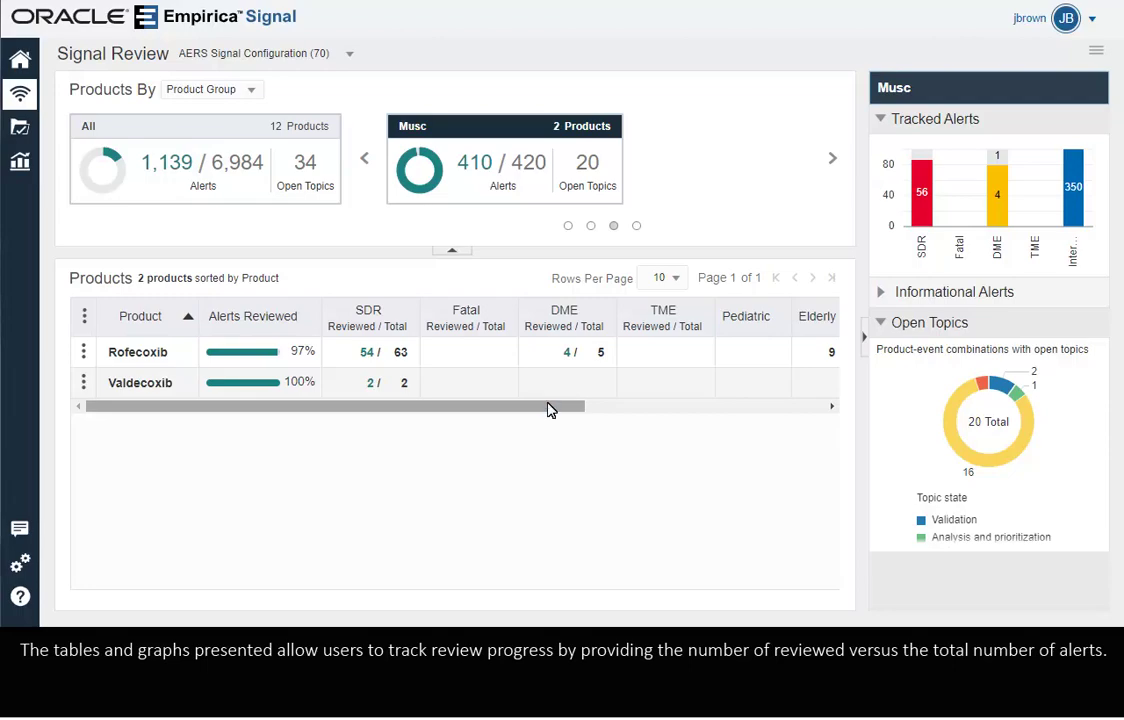
left_click_drag(548, 410, 800, 413)
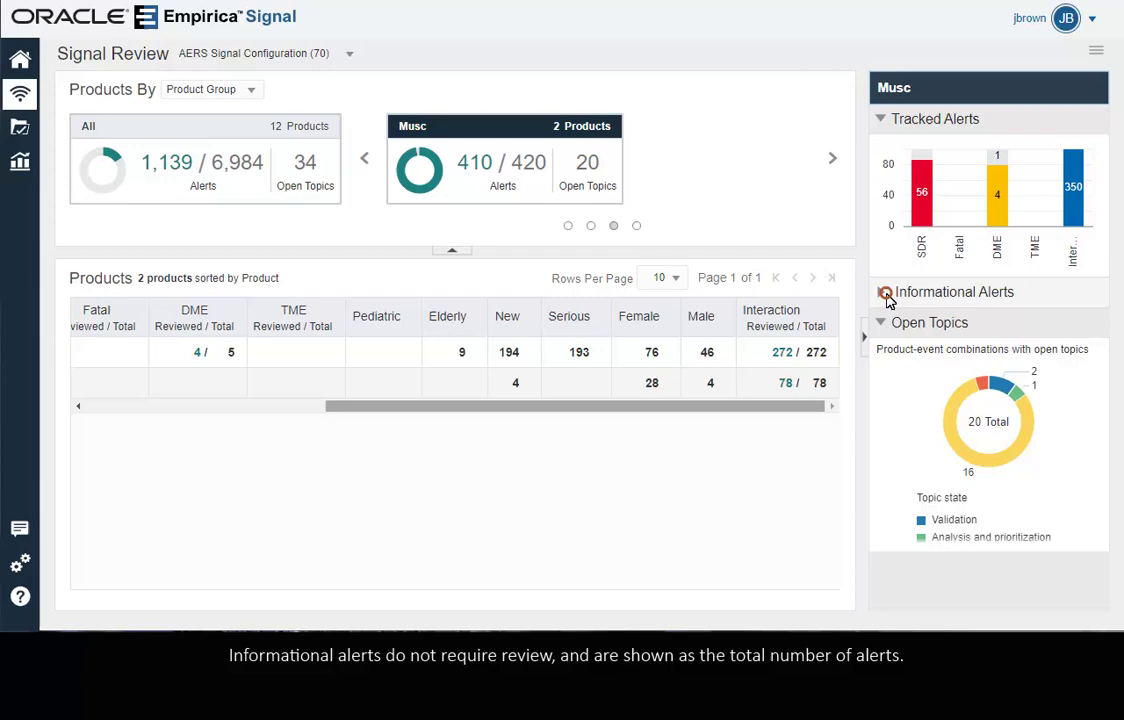
left_click(884, 294)
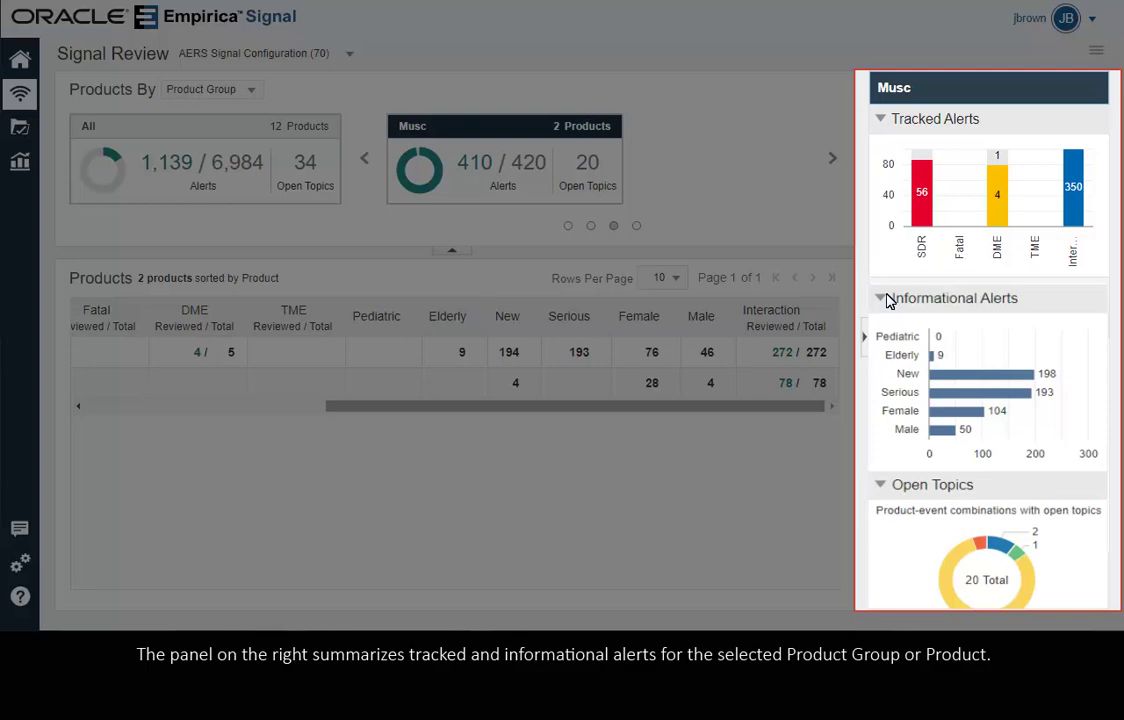
left_click(886, 299)
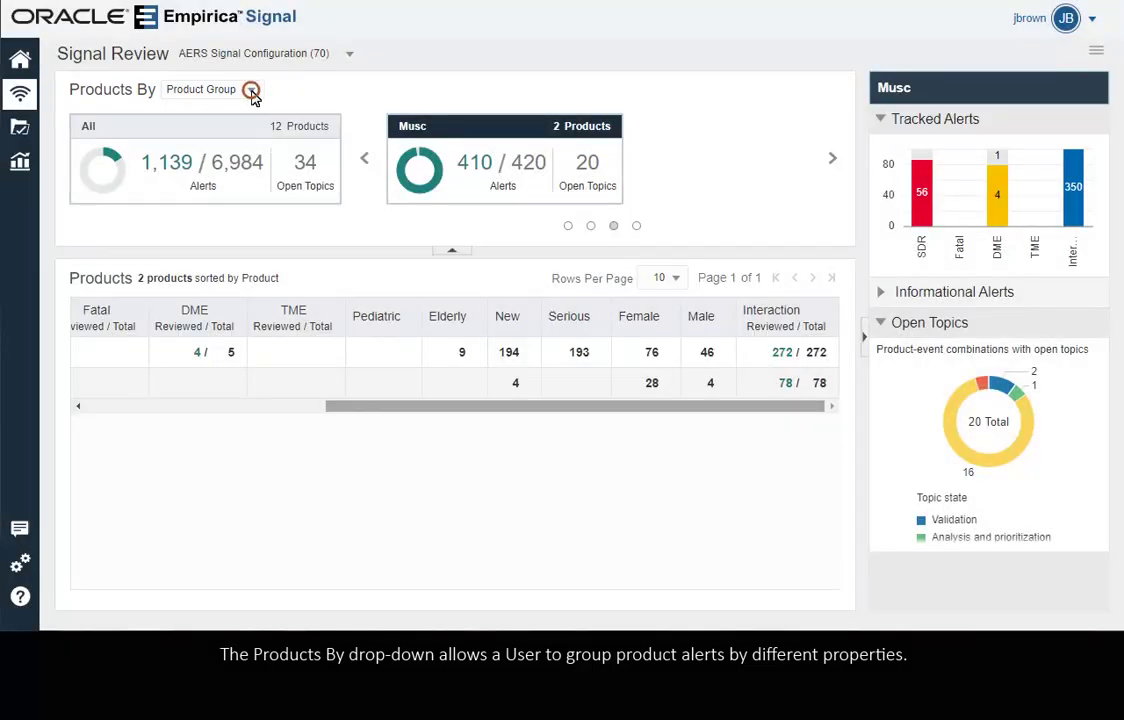
- Group products by Reviewer and select the current reviewer's card listing Ciprofloxacin, Fluoxetine and Levofloxacin
left_click(253, 93)
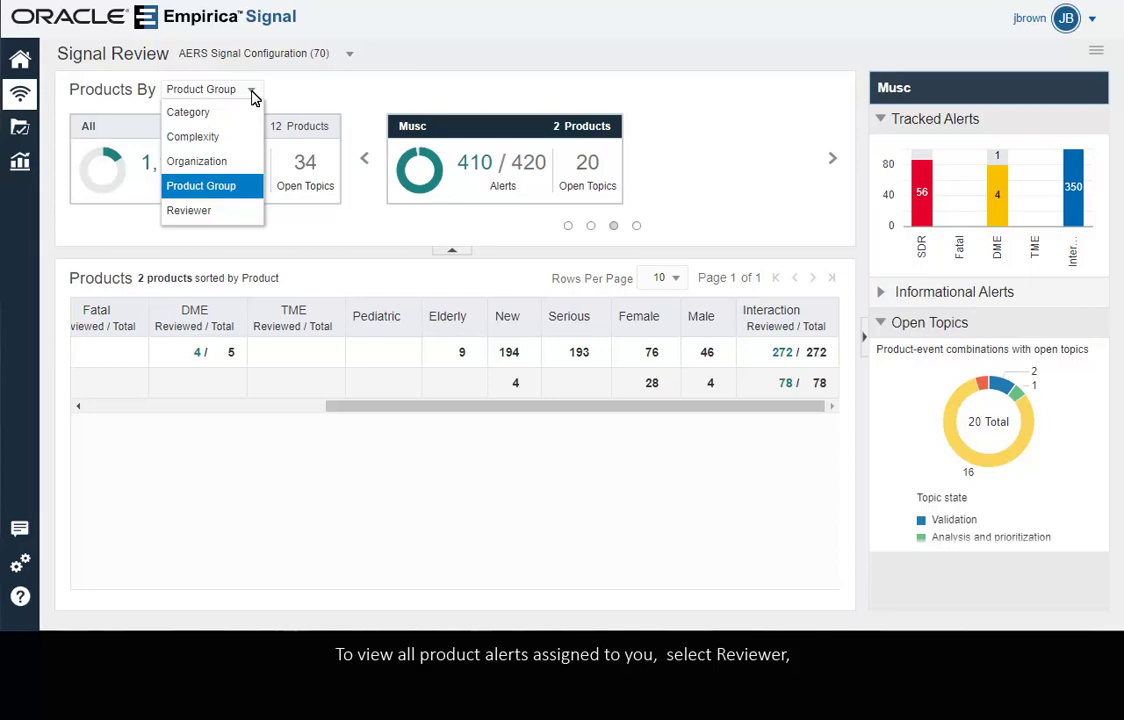
left_click(229, 212)
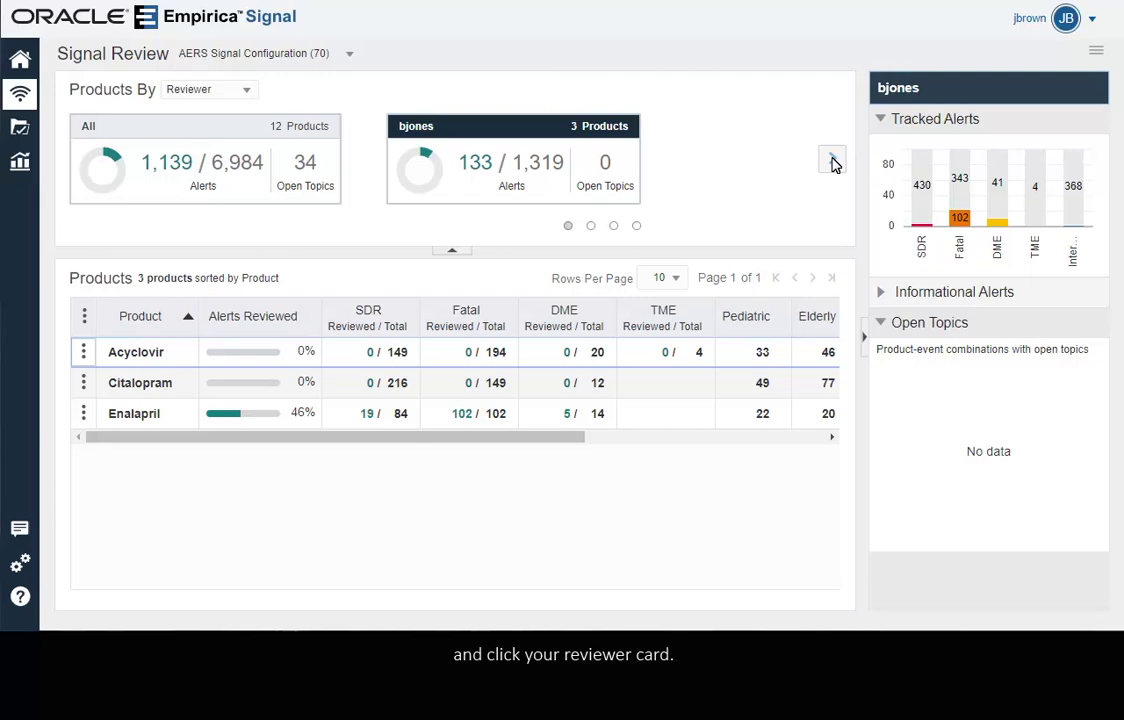
left_click(832, 160)
left_click(573, 157)
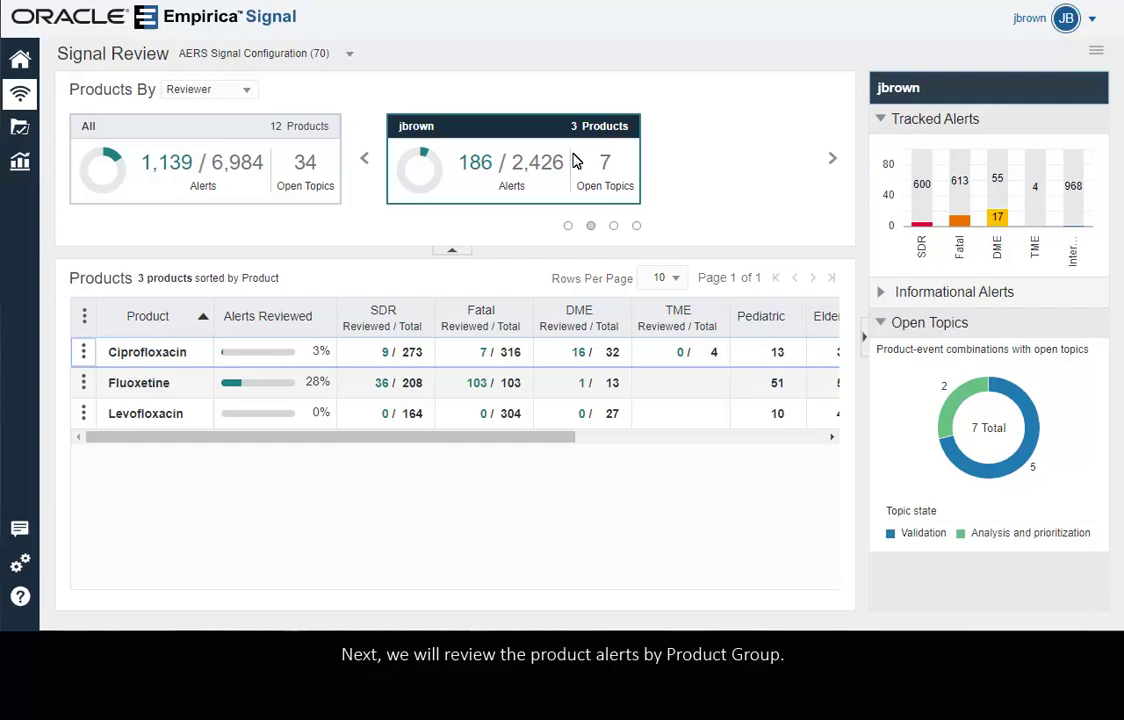
- Regroup by Product Group, select the Musc card (Rofecoxib, Valdecoxib) and open the table's action menu
left_click(244, 92)
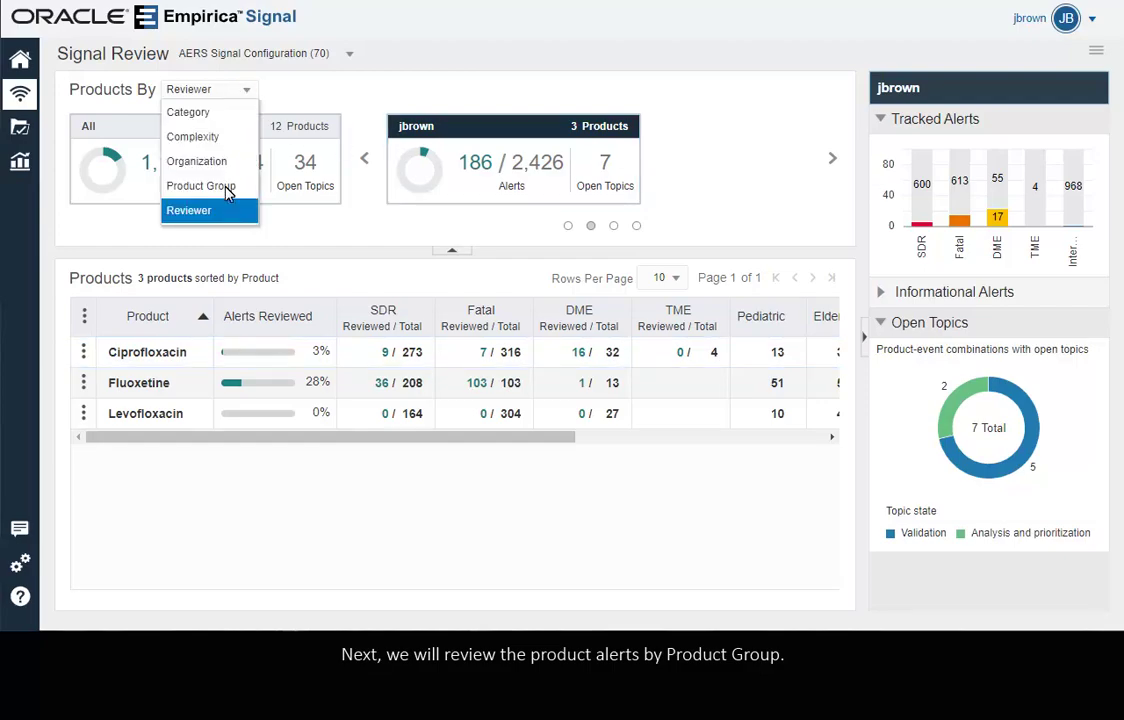
left_click(230, 188)
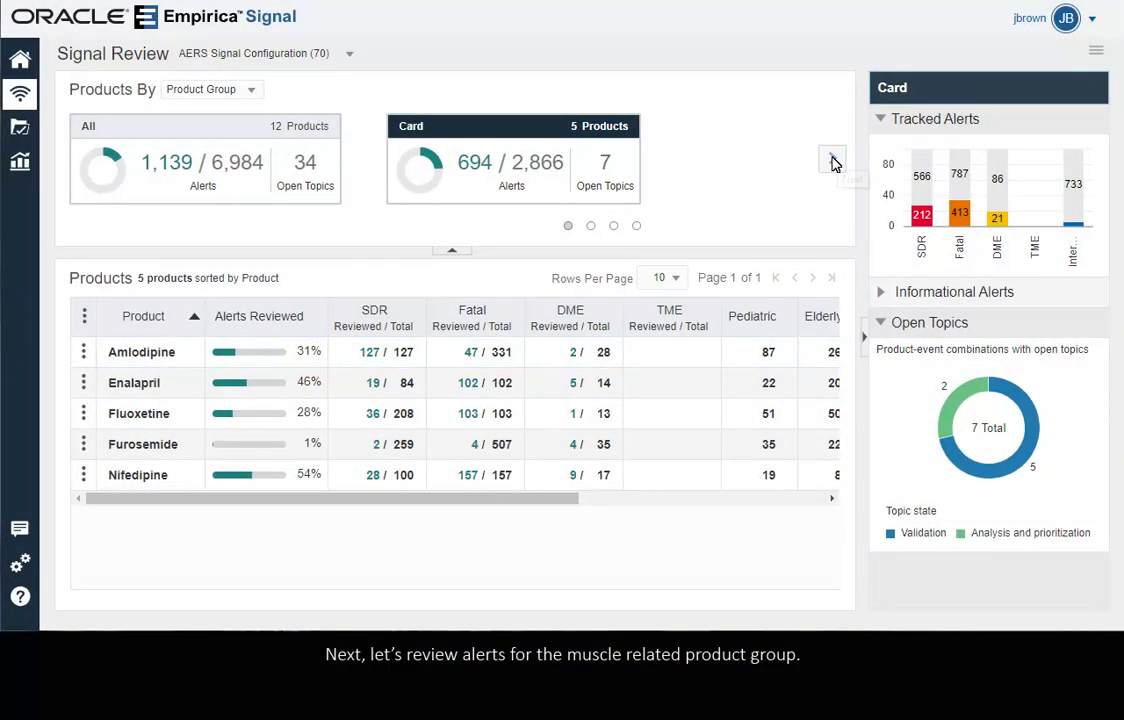
left_click(833, 160)
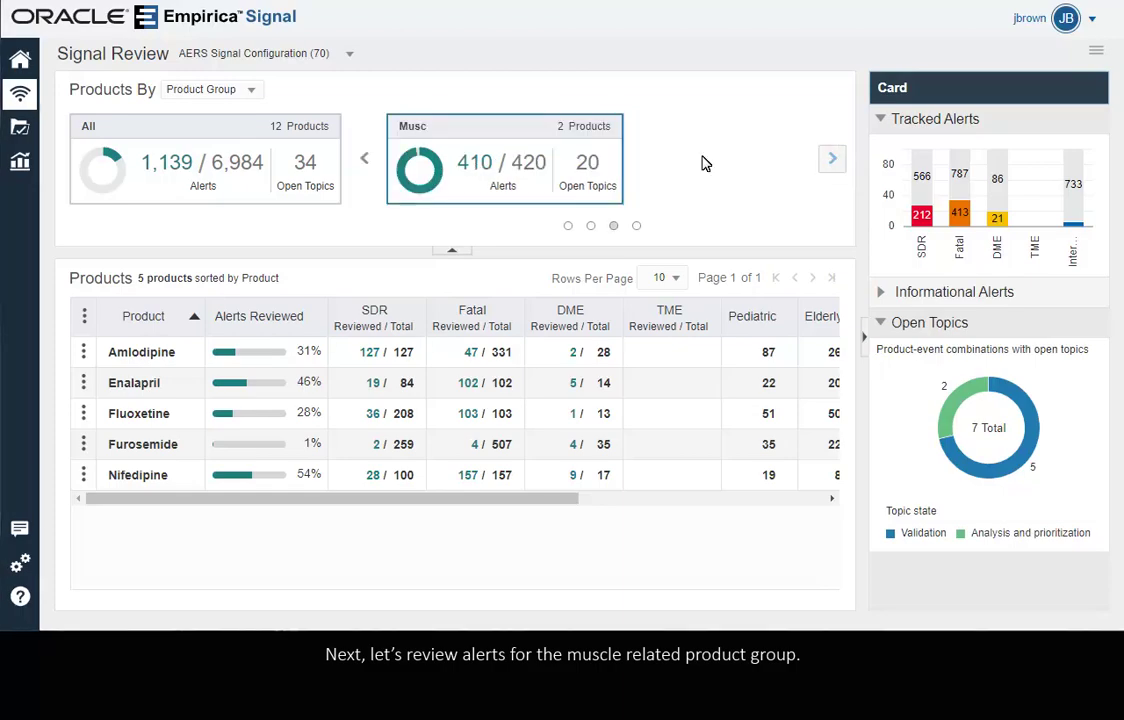
left_click(545, 160)
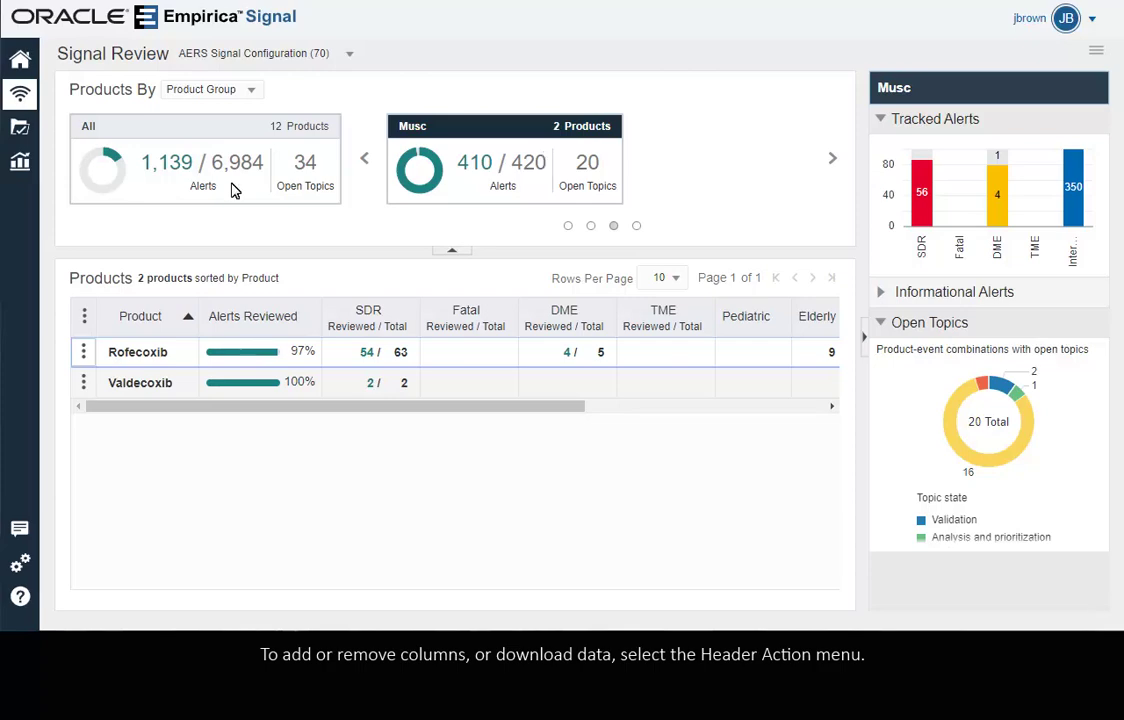
left_click(84, 316)
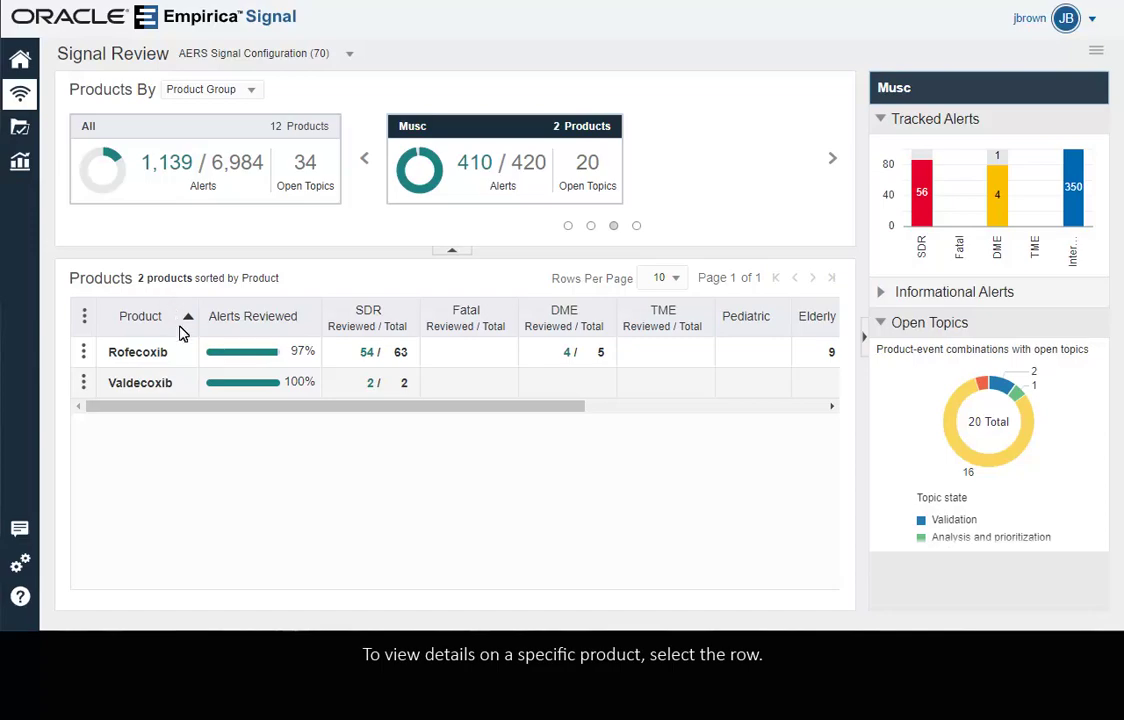
- Open Rofecoxib's product-event combinations, listing 63 SDR combinations across all organ classes
left_click(181, 356)
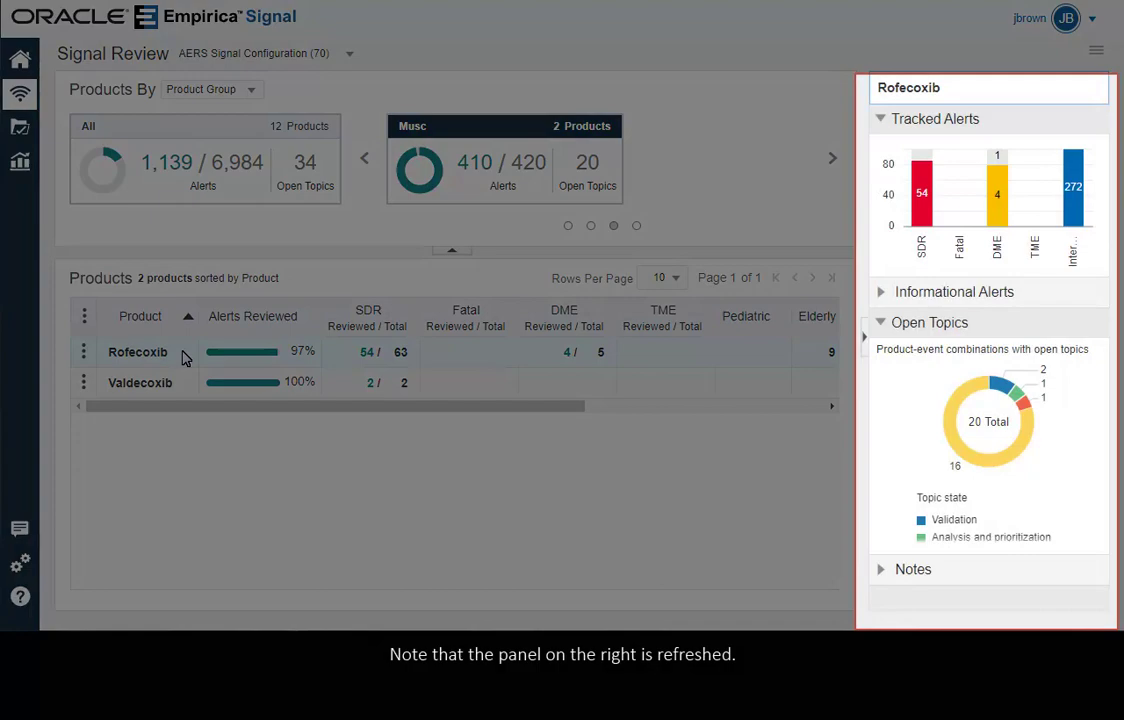
right_click(183, 358)
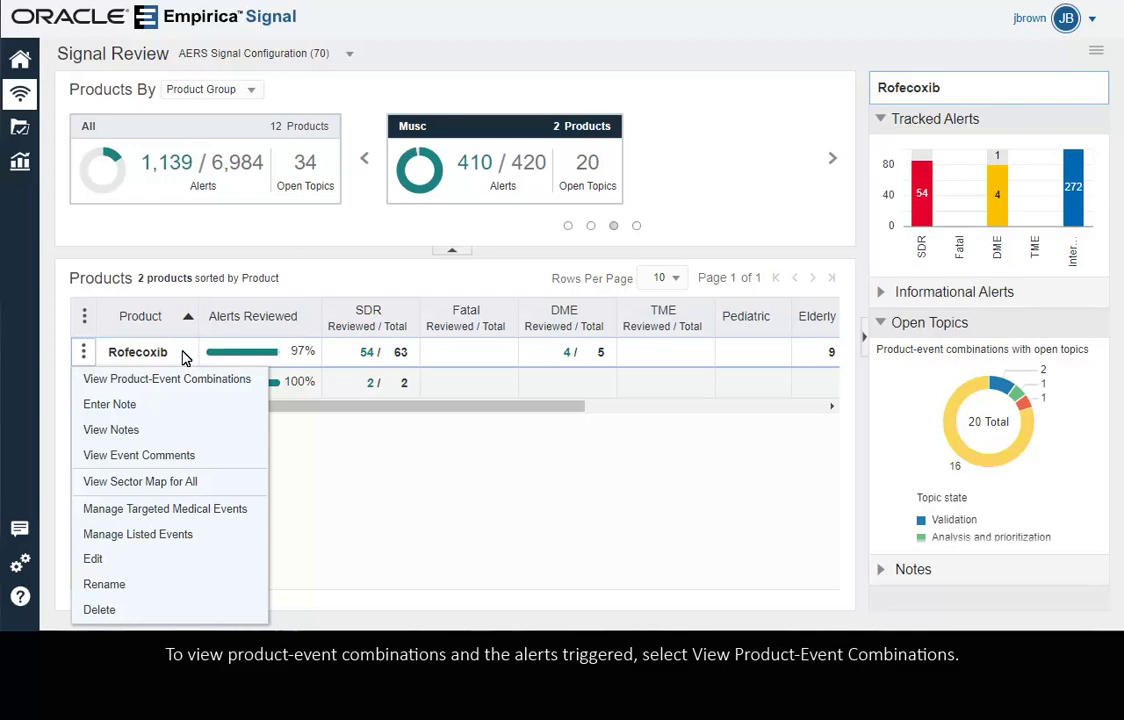
left_click(98, 380)
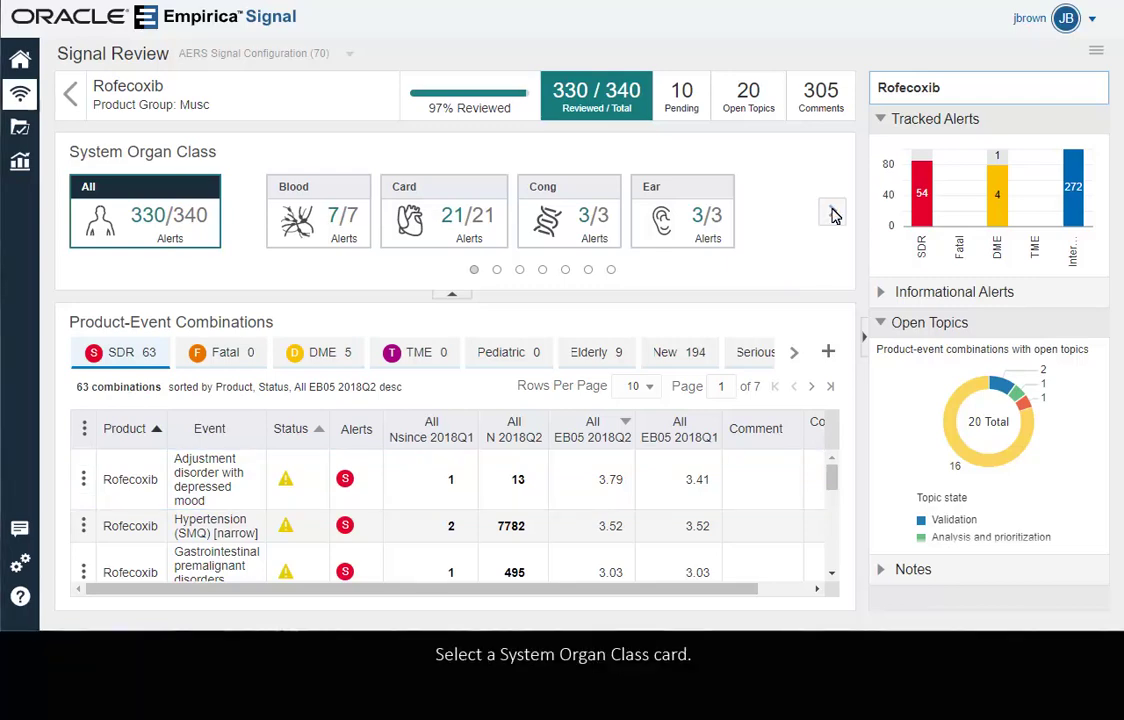
- Filter the combinations to the Gastr organ class, then return to All organ classes
left_click(833, 212)
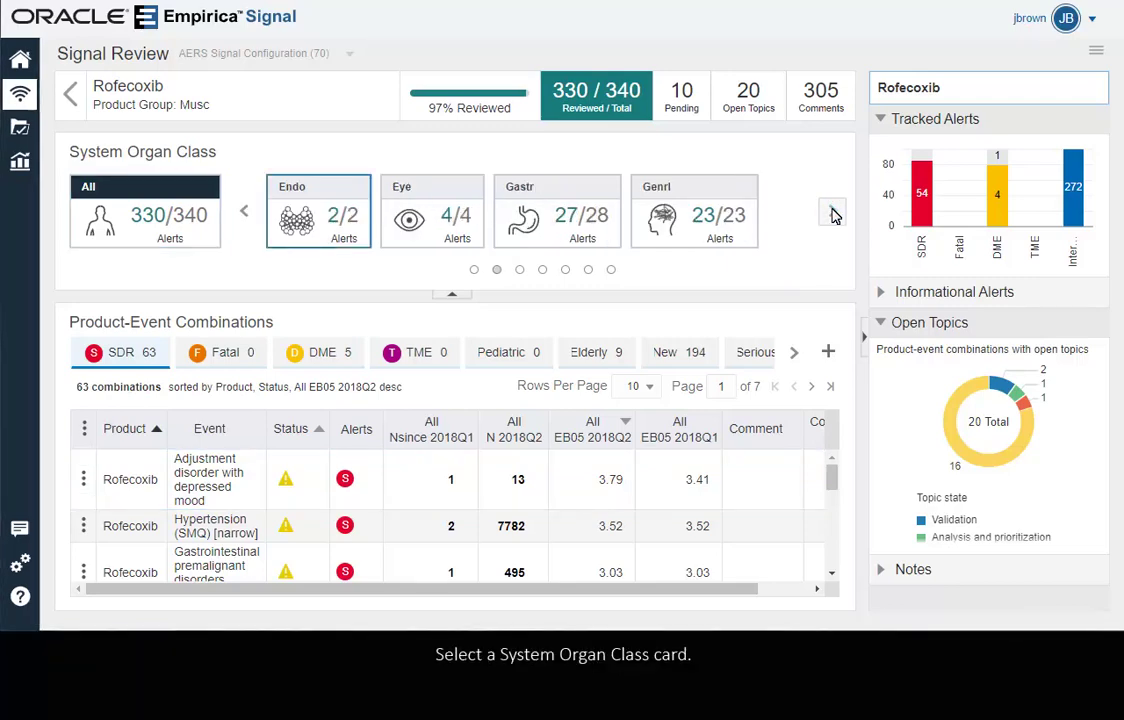
left_click(592, 226)
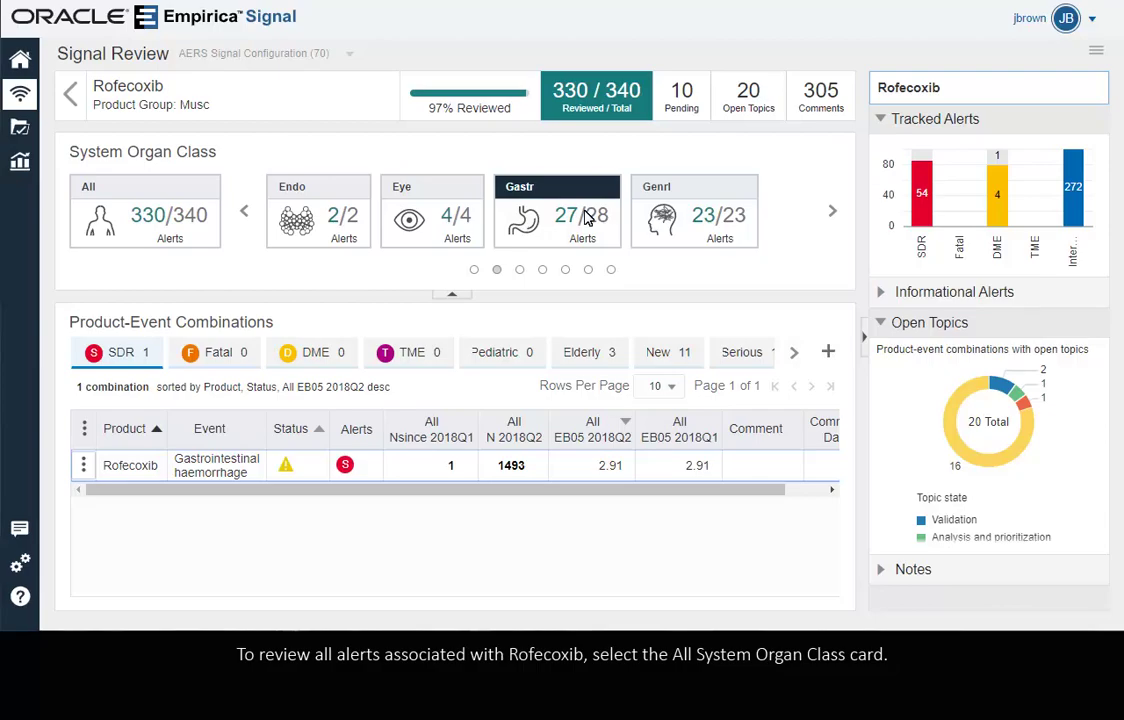
left_click(157, 231)
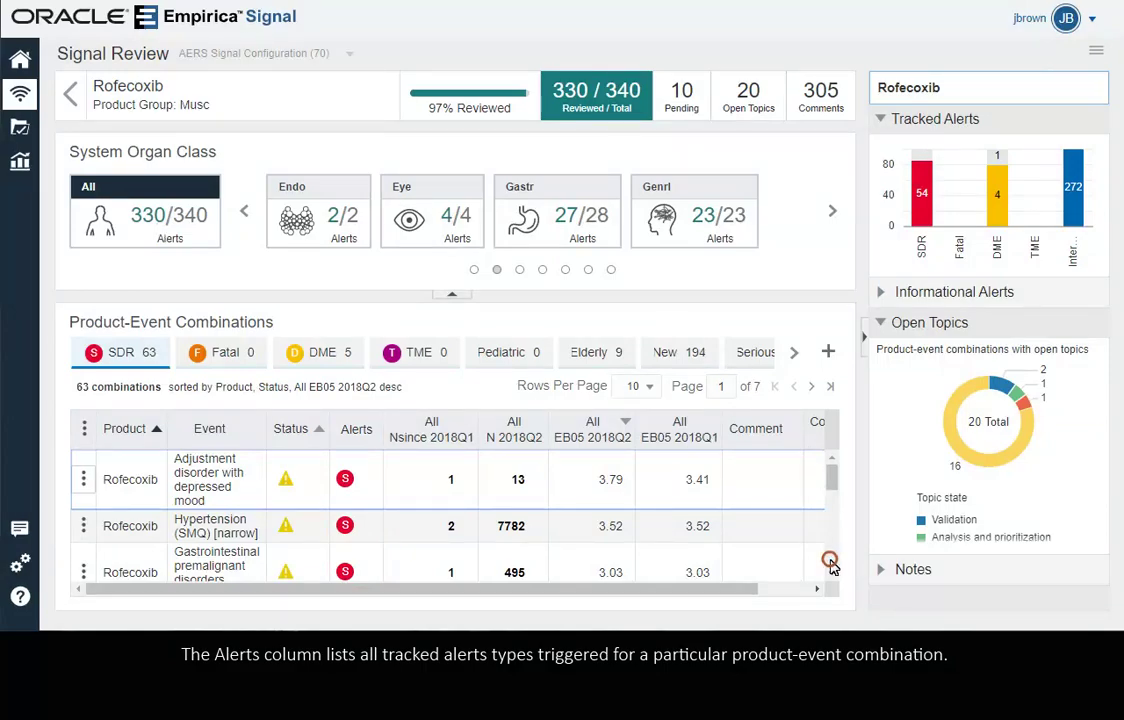
left_click(830, 562)
left_click(830, 468)
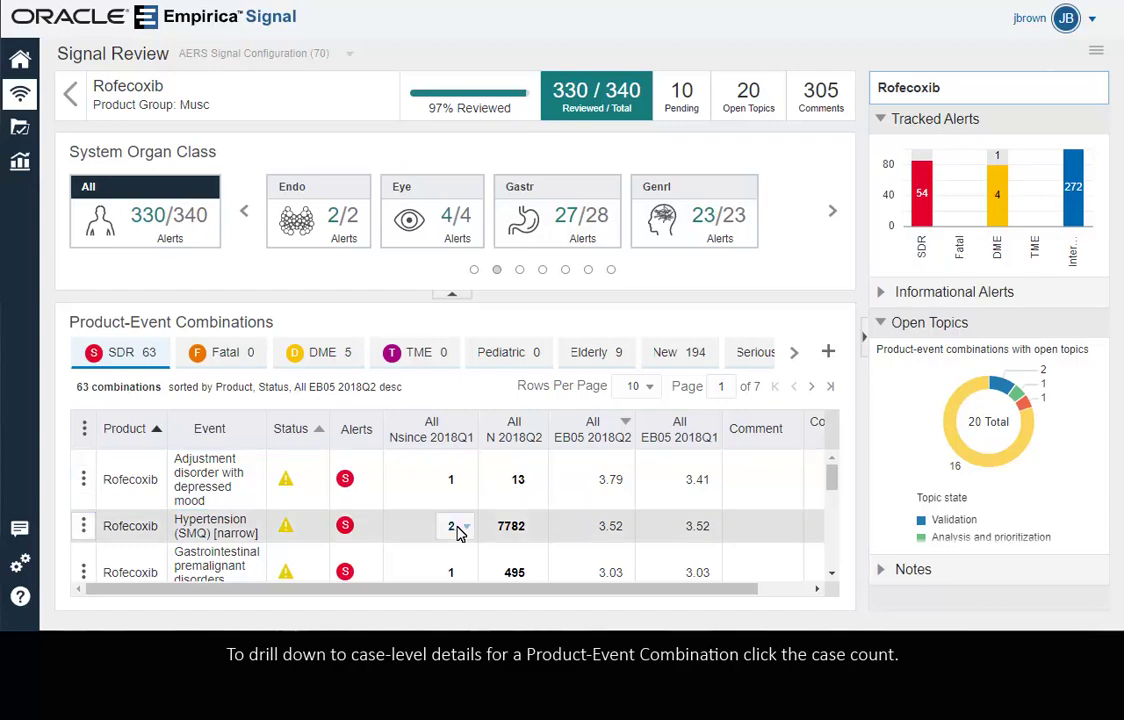
left_click(455, 528)
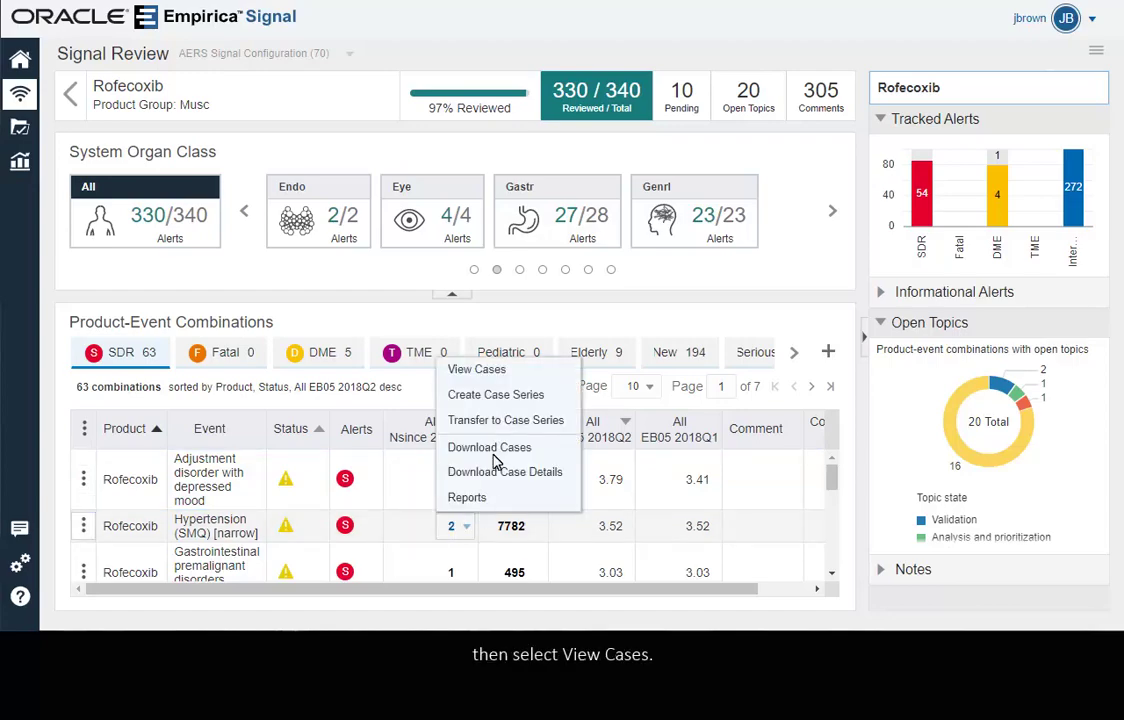
left_click(490, 368)
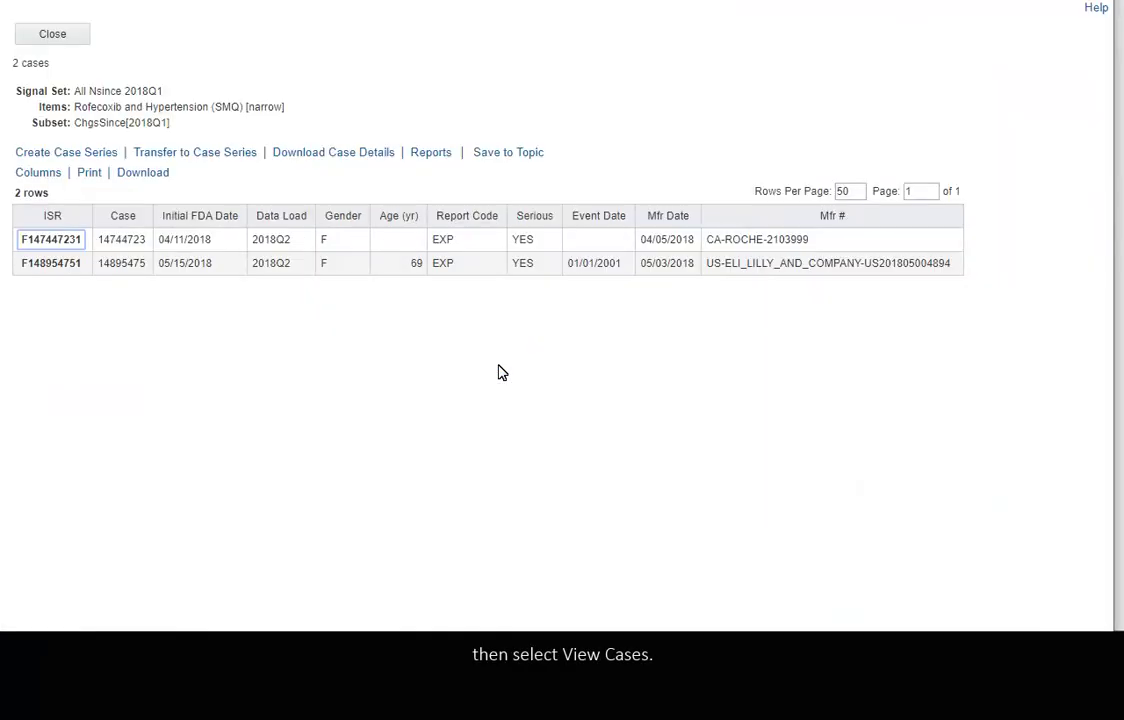
left_click(72, 37)
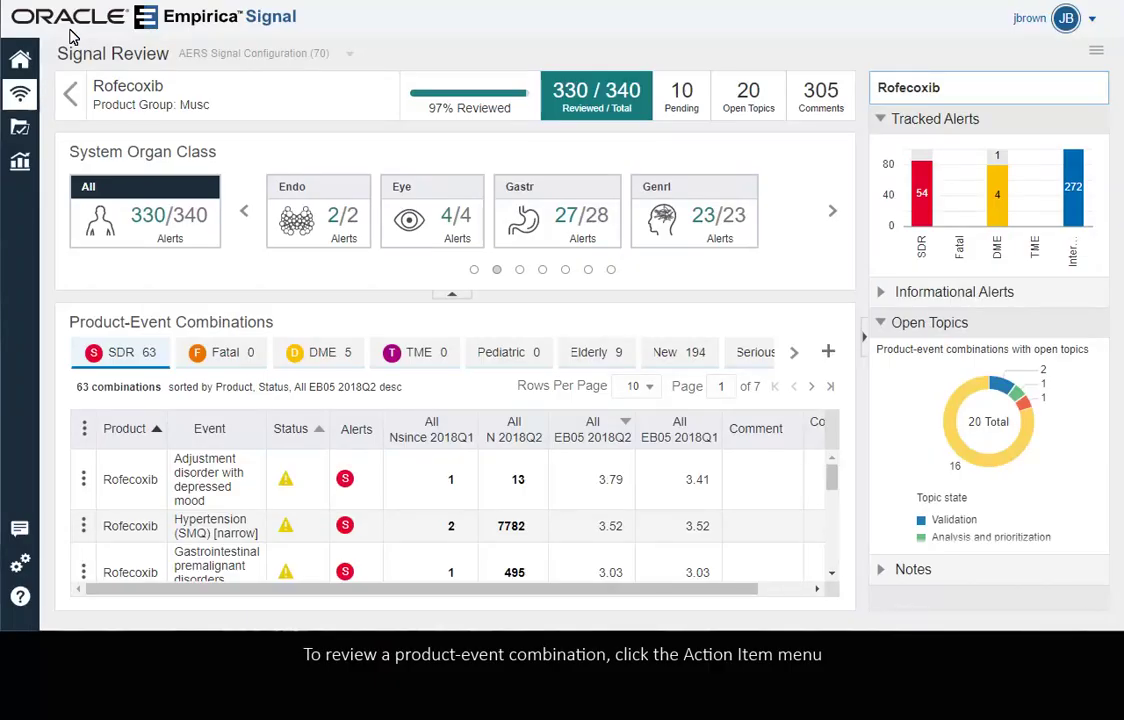
- Submit a review of Rofecoxib–Hypertension (SMQ) [narrow] with the comment 'Closed Indication Related'
left_click(84, 526)
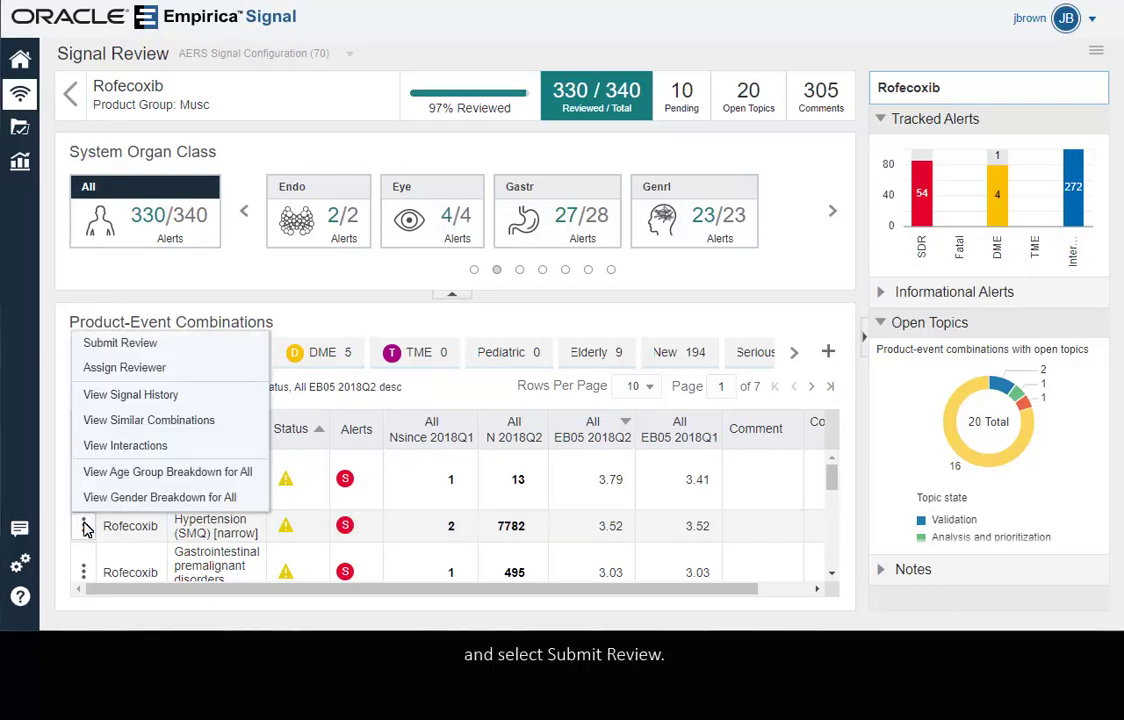
left_click(148, 343)
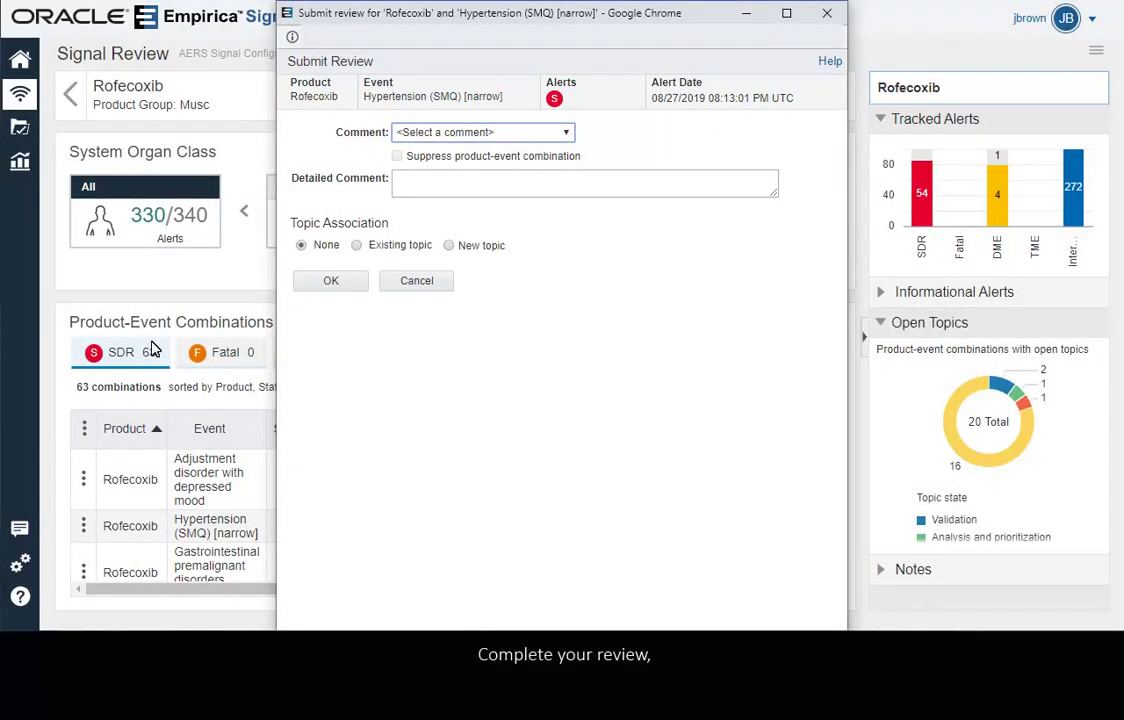
left_click(566, 134)
left_click(504, 219)
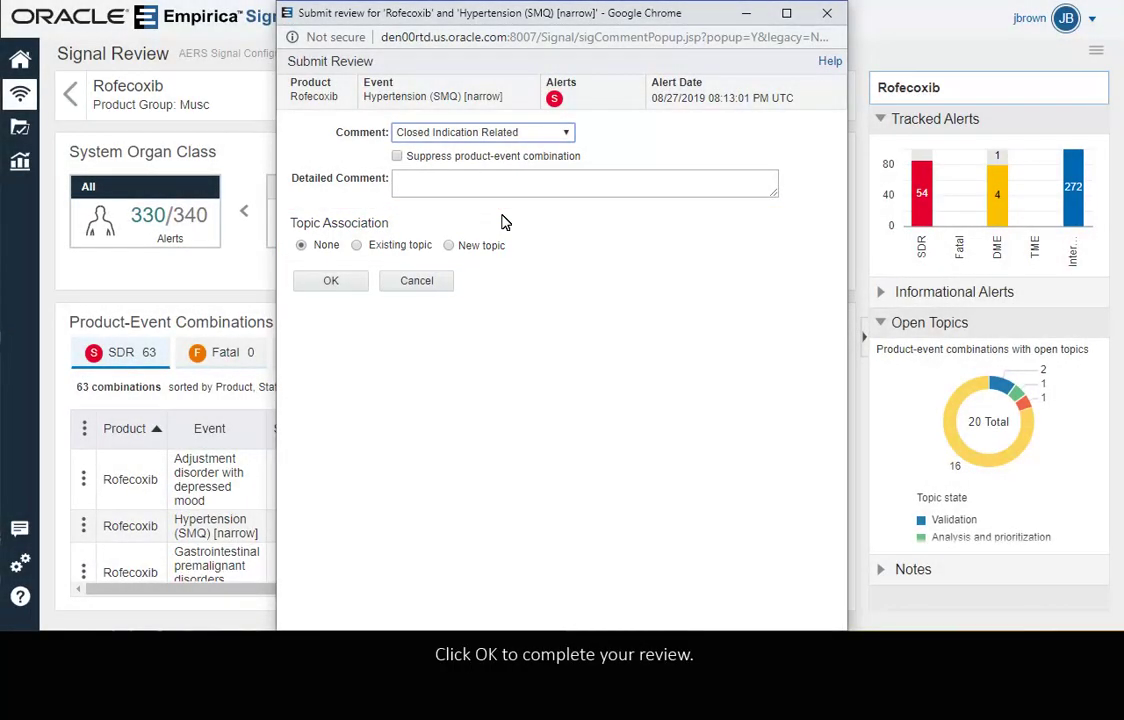
left_click(333, 281)
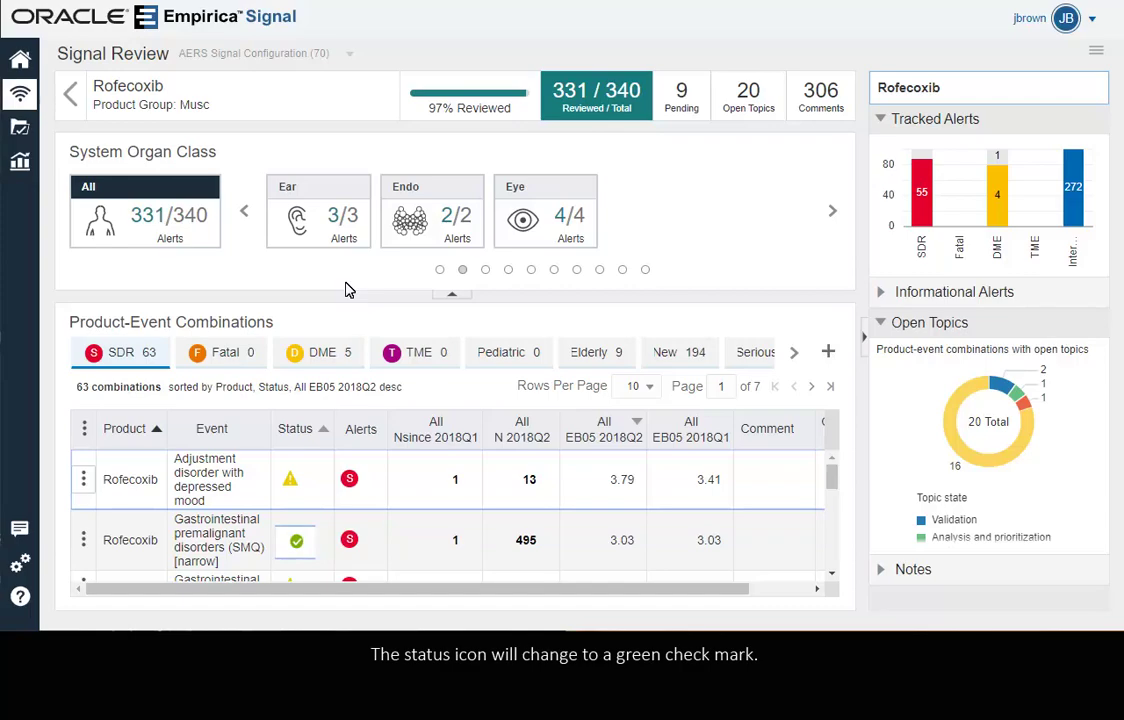
scroll(831, 549, "down", 5)
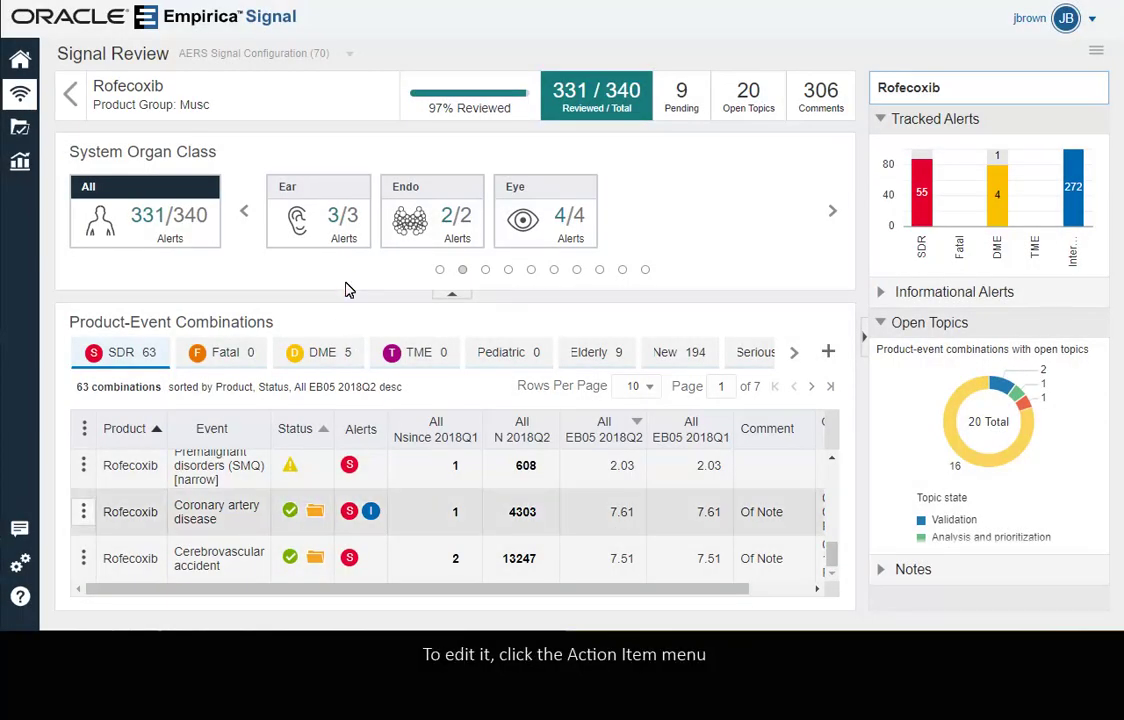
left_click(84, 511)
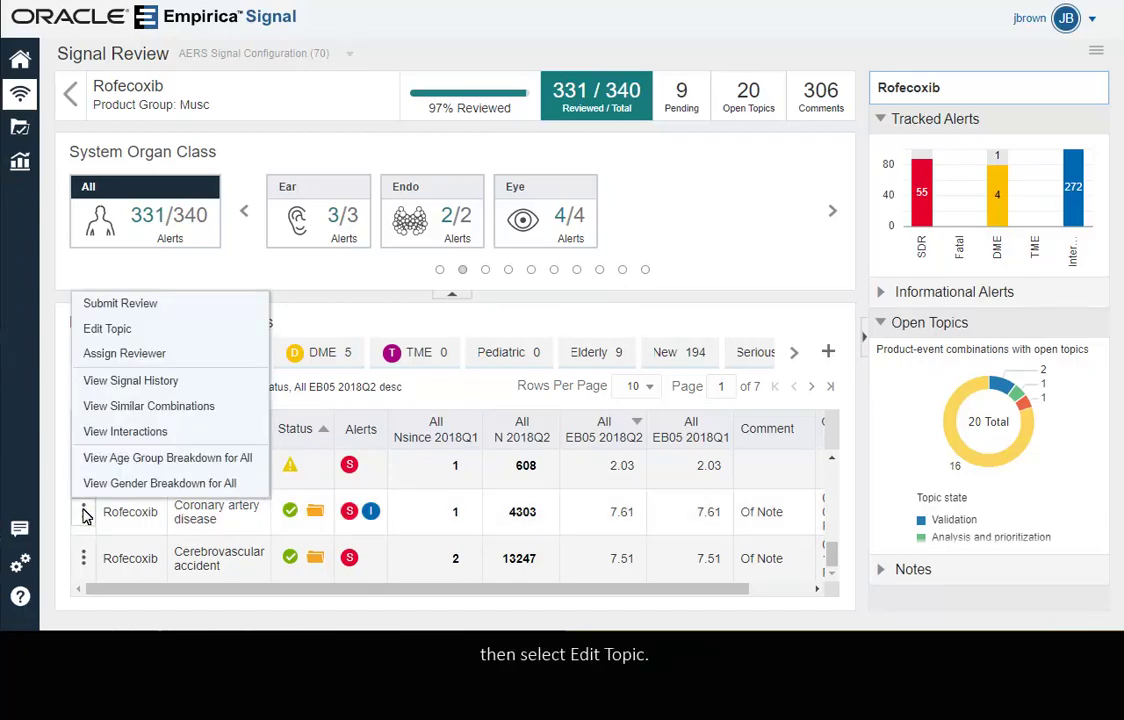
left_click(110, 329)
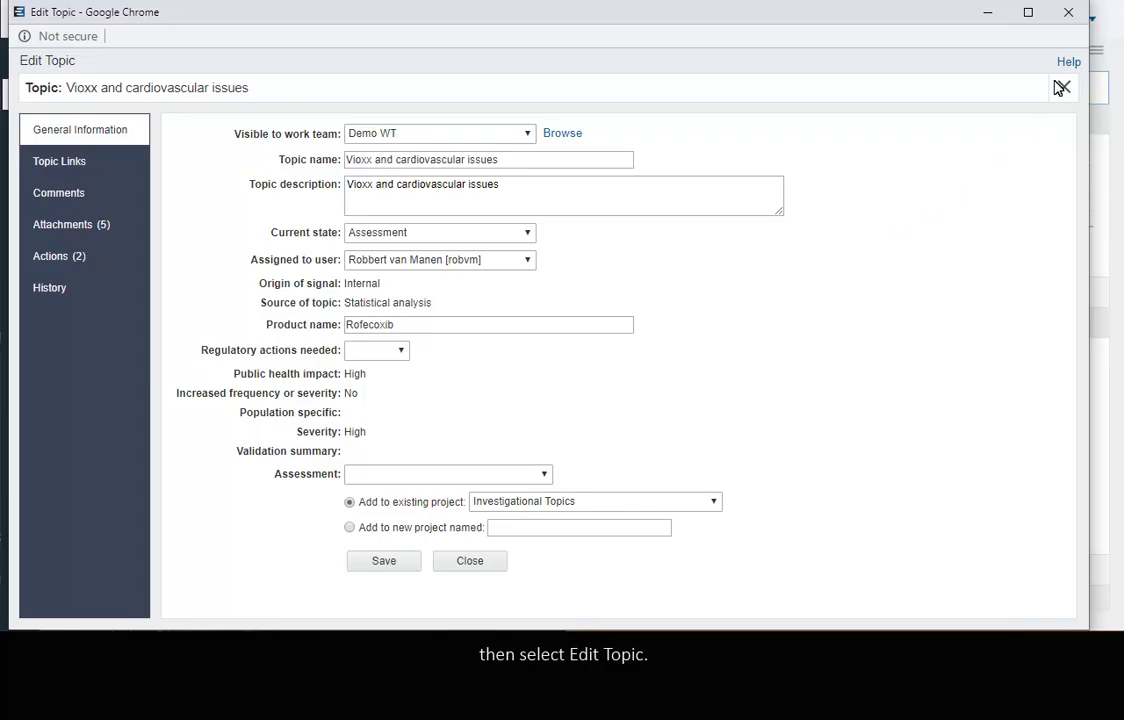
left_click(1068, 12)
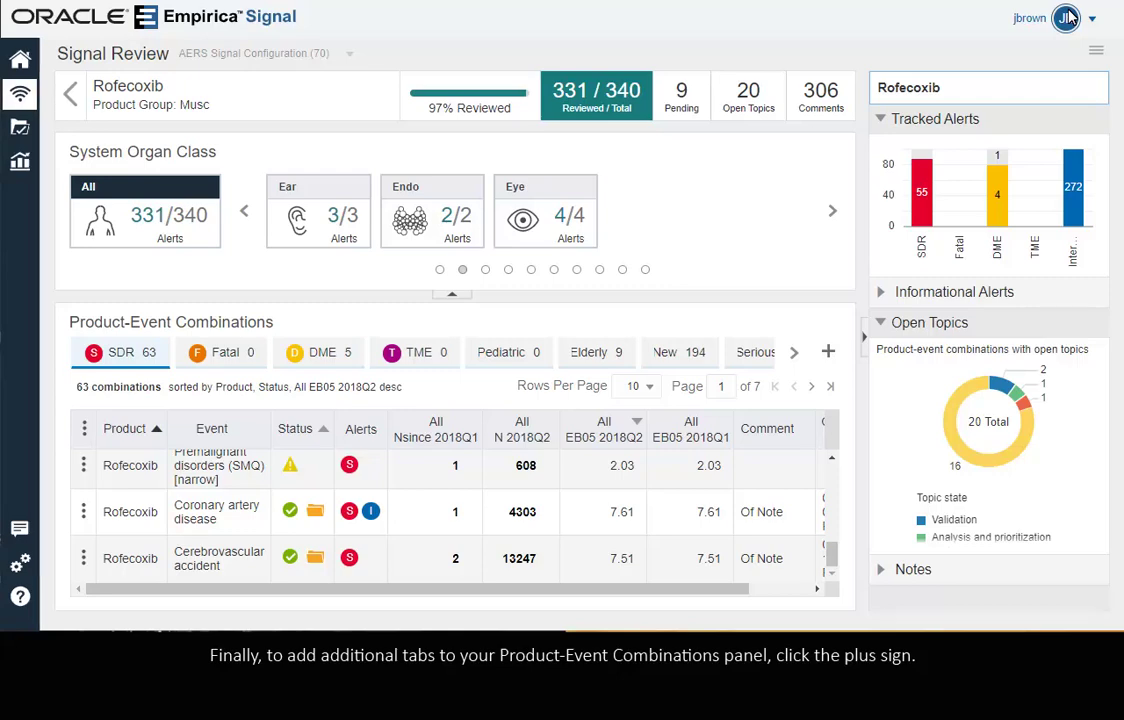
- Show the options for adding a Product-Event Combinations tab (3, 6, 9, 12 months, Unassigned)
left_click(828, 353)
mouse_move(848, 378)
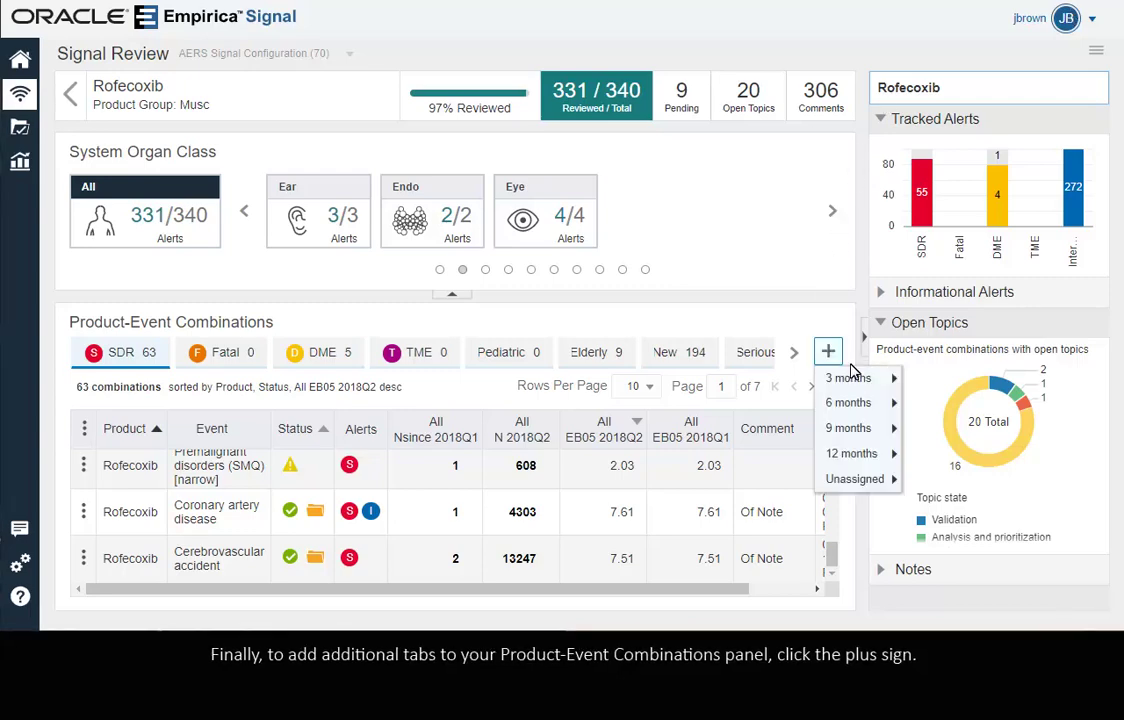